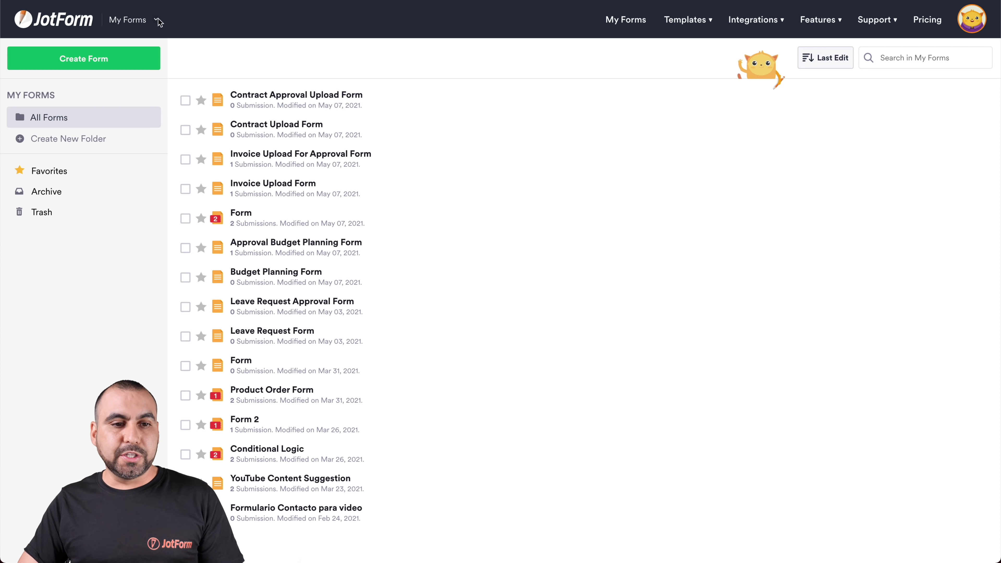
# From My Approvals, create a new approval flow starting from scratch.
pyautogui.click(139, 20)
pyautogui.click(134, 113)
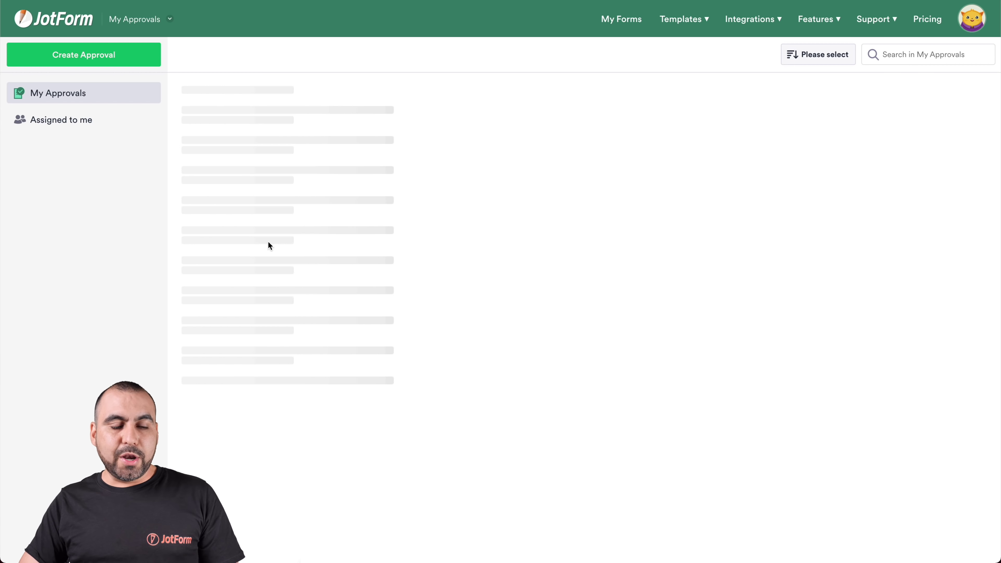
pyautogui.click(91, 63)
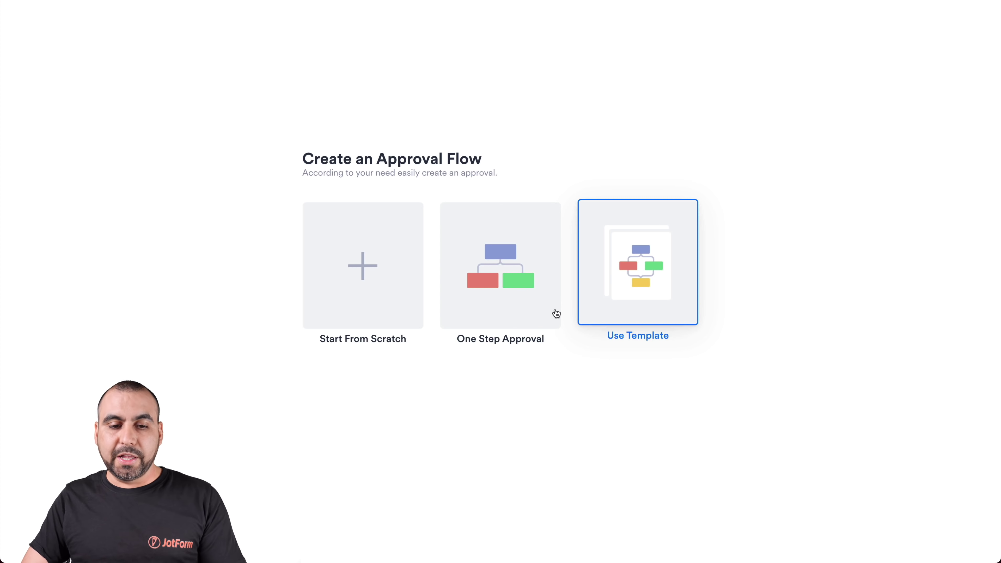
pyautogui.click(372, 285)
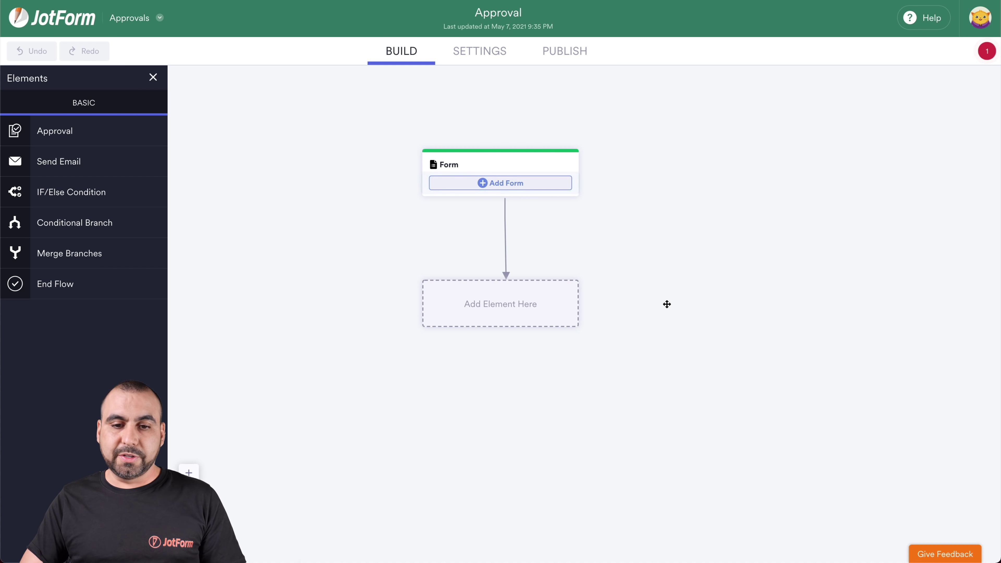
# Link the Form step to the Contract Approval Upload Form.
pyautogui.click(498, 184)
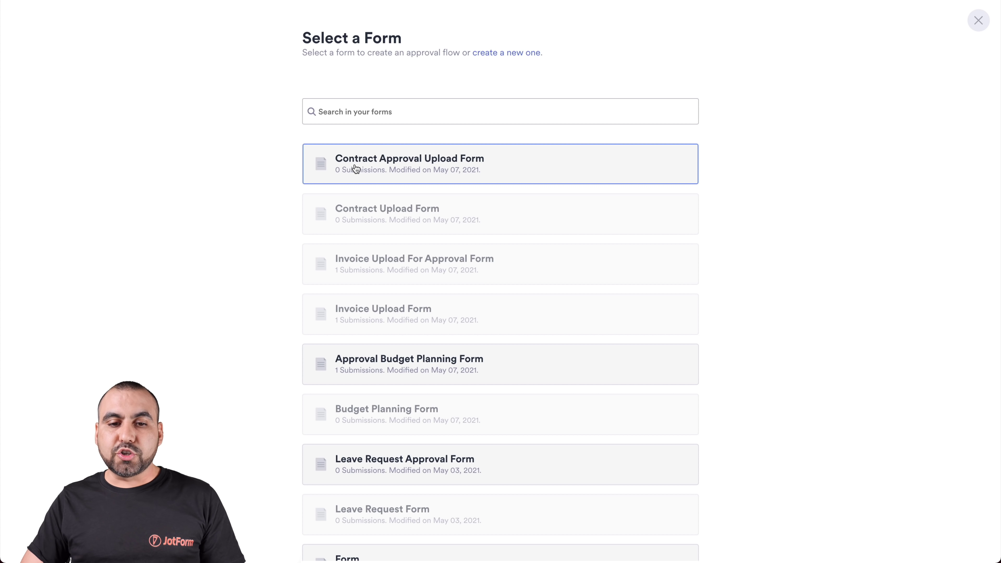
pyautogui.click(520, 175)
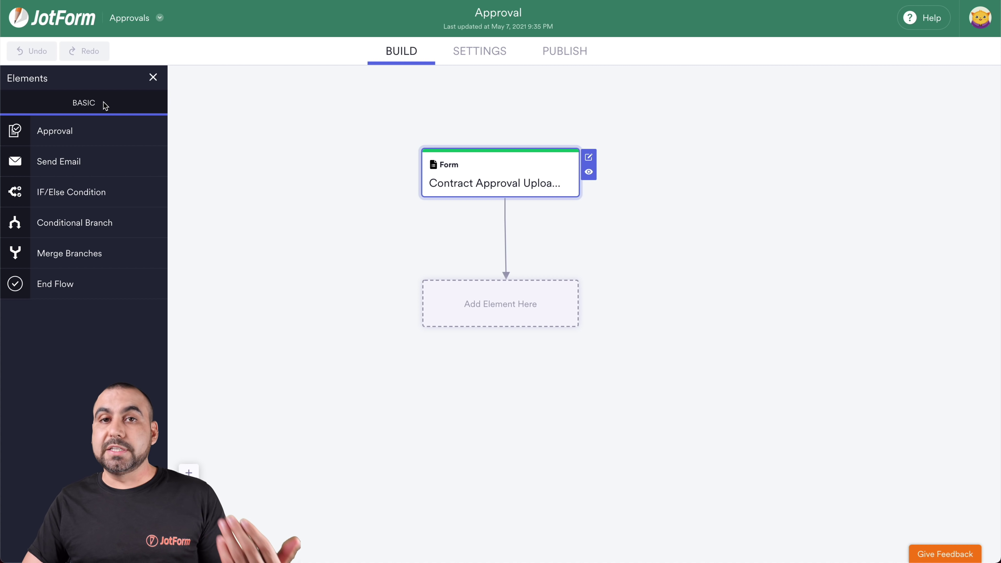
# Add an Approval step below the form and review its Approve/Deny outcomes and approver email.
pyautogui.moveTo(45, 132); pyautogui.dragTo(461, 302)
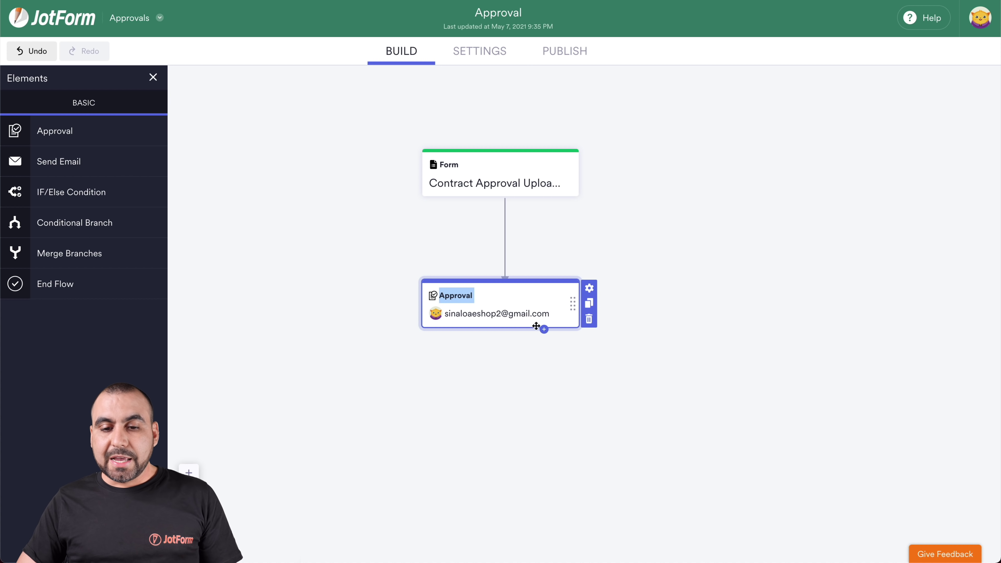
pyautogui.click(590, 292)
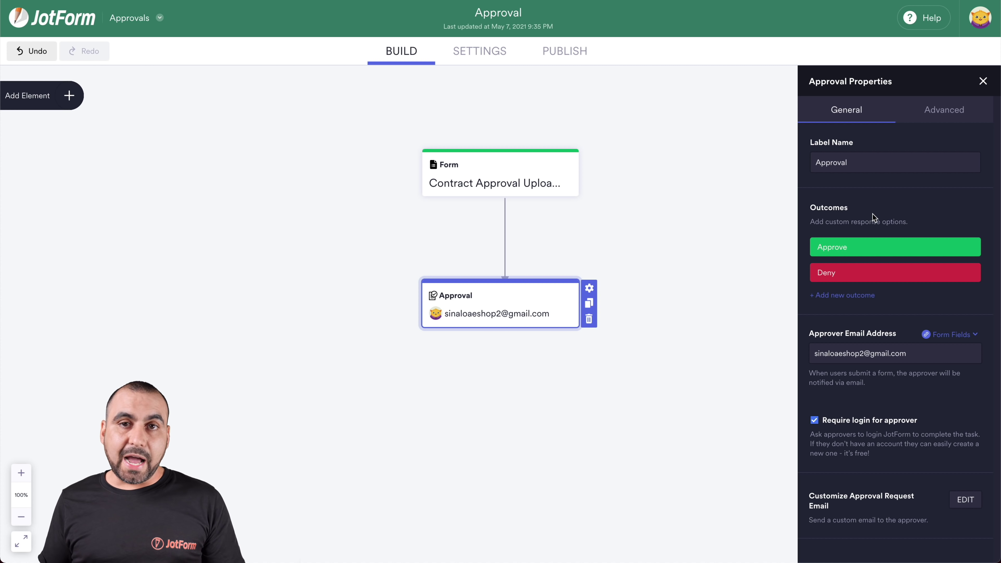
pyautogui.click(833, 295)
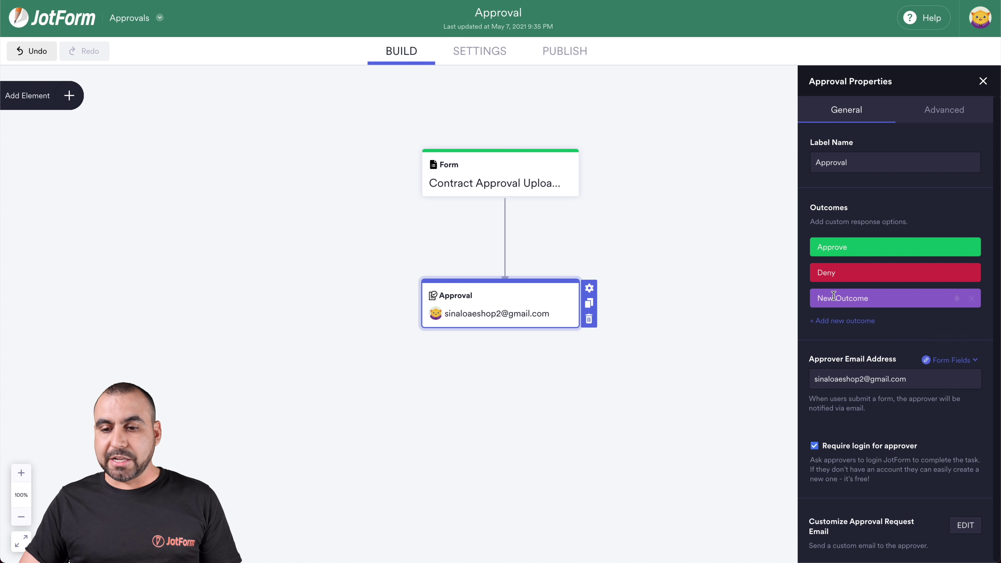
pyautogui.click(972, 298)
pyautogui.click(867, 358)
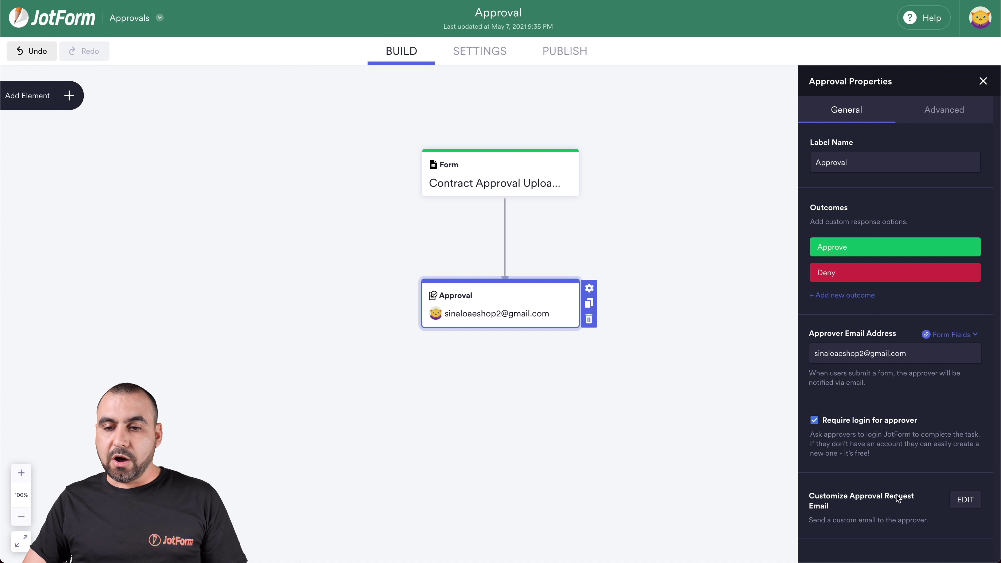
pyautogui.click(755, 384)
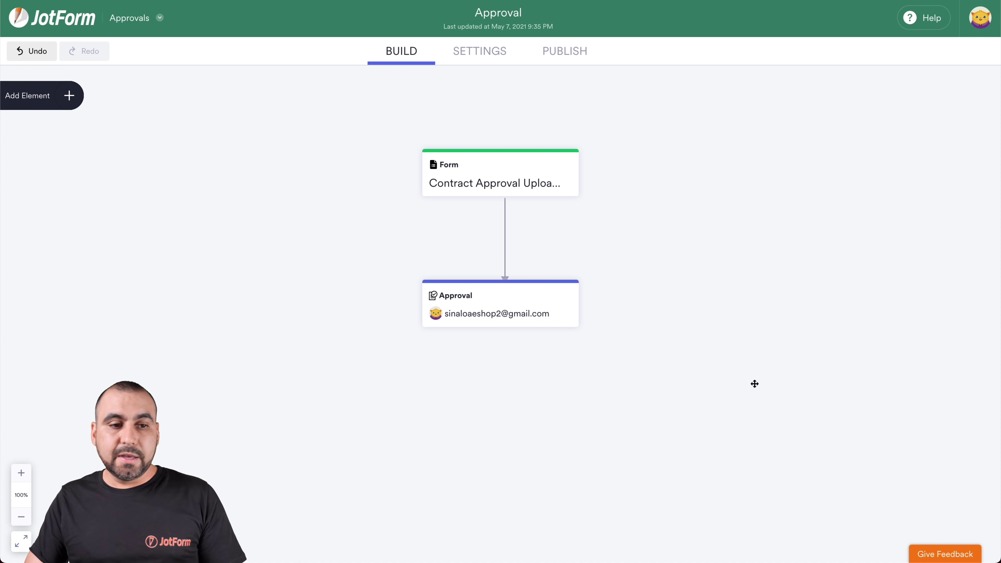
# Add two Email steps and connect both to the Approval step.
pyautogui.click(64, 98)
pyautogui.moveTo(51, 165); pyautogui.dragTo(289, 396)
pyautogui.moveTo(88, 165); pyautogui.dragTo(625, 404)
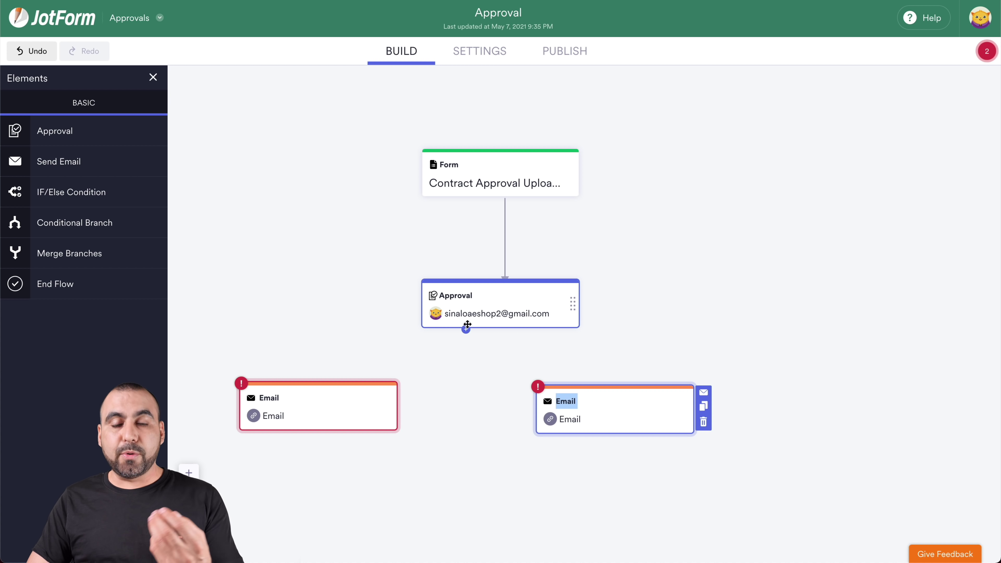
pyautogui.moveTo(465, 329); pyautogui.dragTo(311, 385)
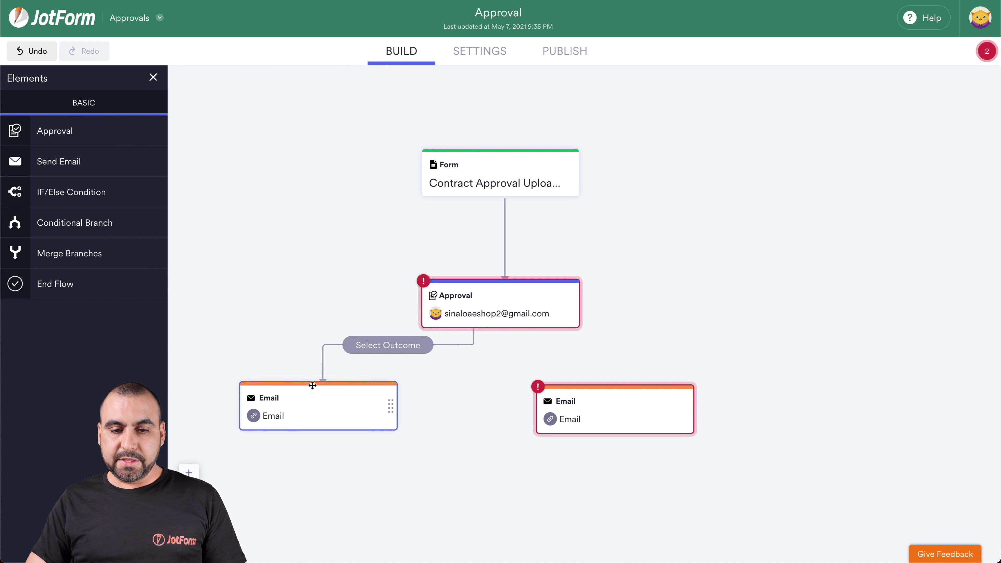
pyautogui.moveTo(543, 331); pyautogui.dragTo(624, 381)
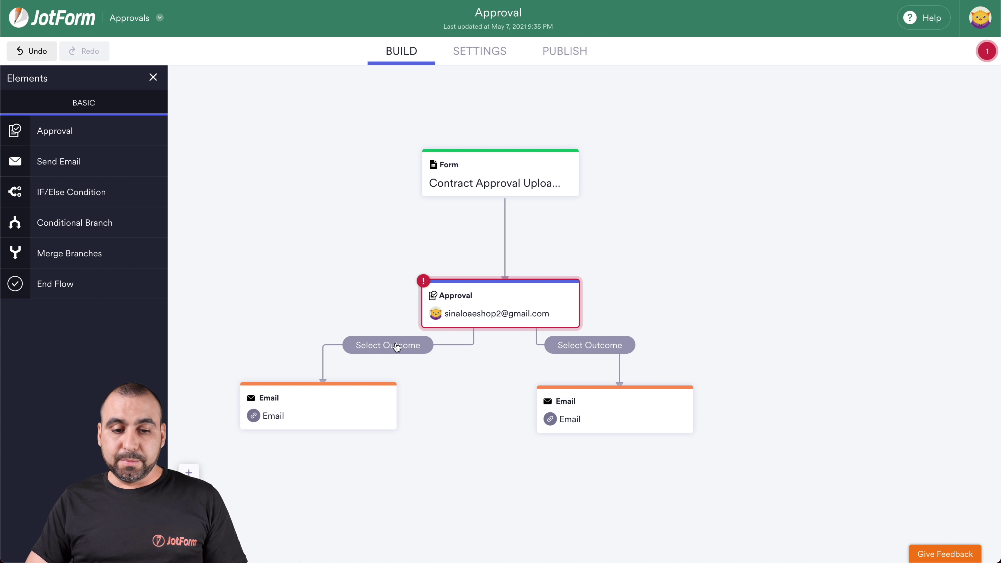
# Set the left connection to Approve and the right to Deny, then shift the Deny email right.
pyautogui.click(392, 343)
pyautogui.click(371, 390)
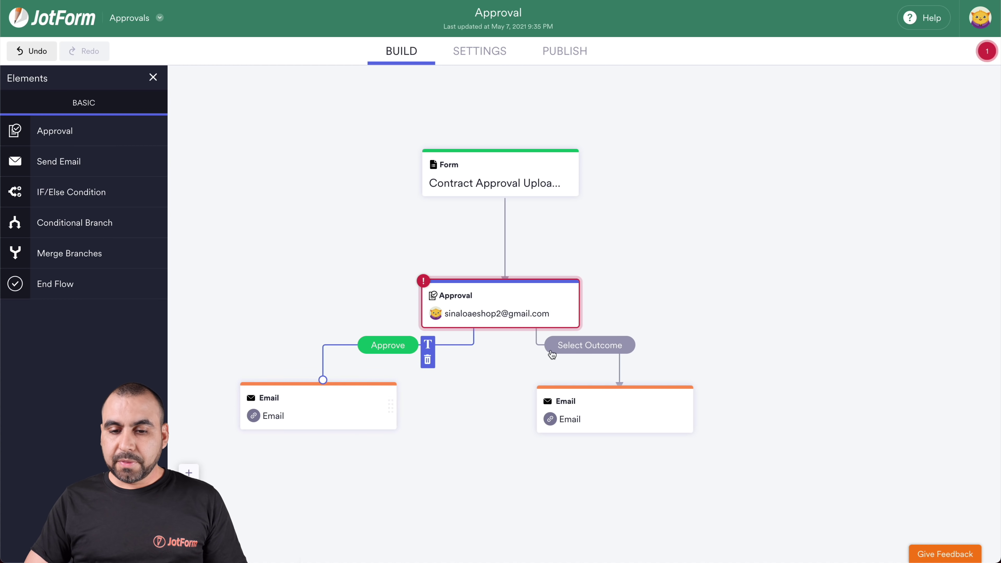
pyautogui.click(583, 349)
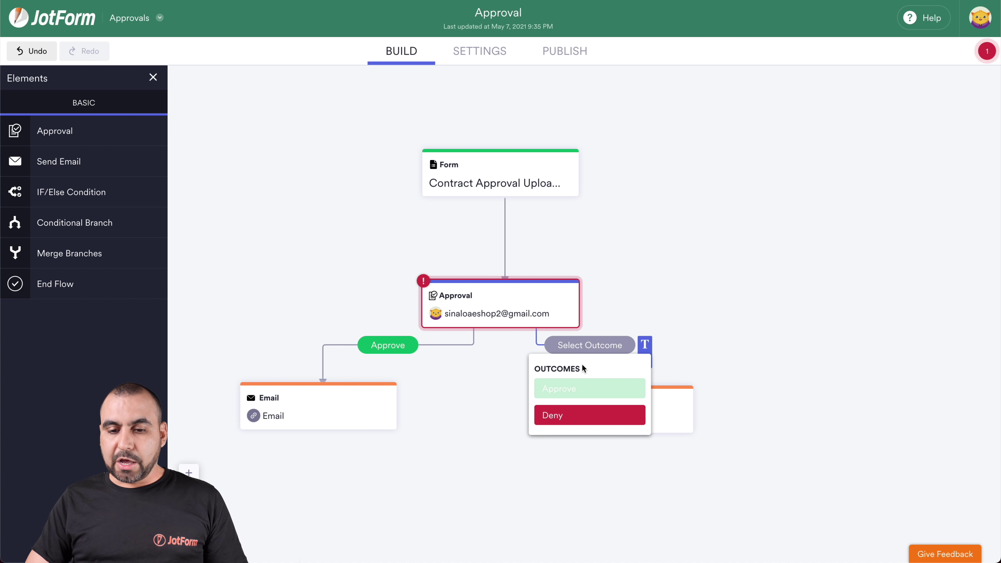
pyautogui.click(583, 410)
pyautogui.moveTo(644, 391); pyautogui.dragTo(705, 390)
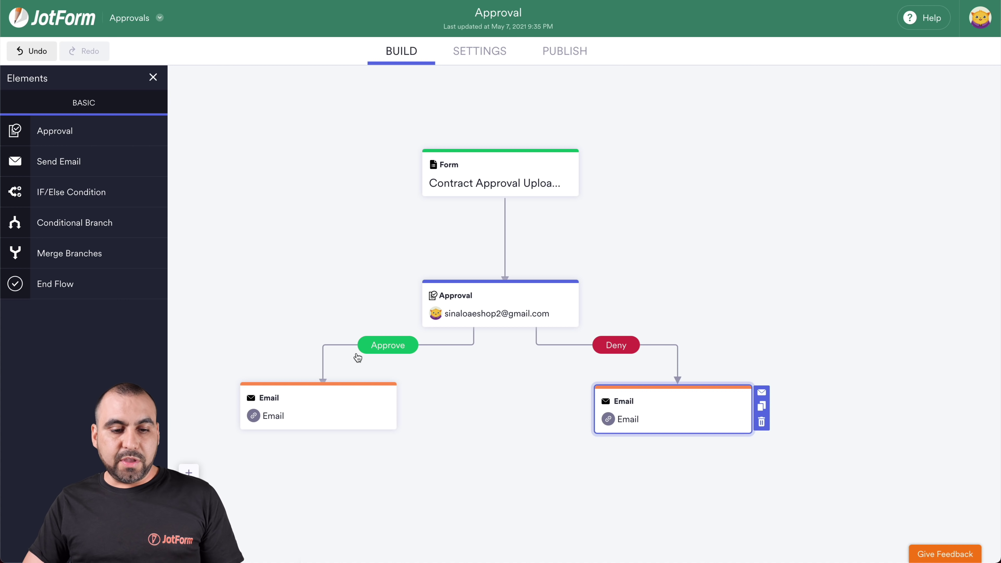
# Replace the Approve-branch email subject with 'Document approved' and save it.
pyautogui.click(390, 405)
pyautogui.click(407, 392)
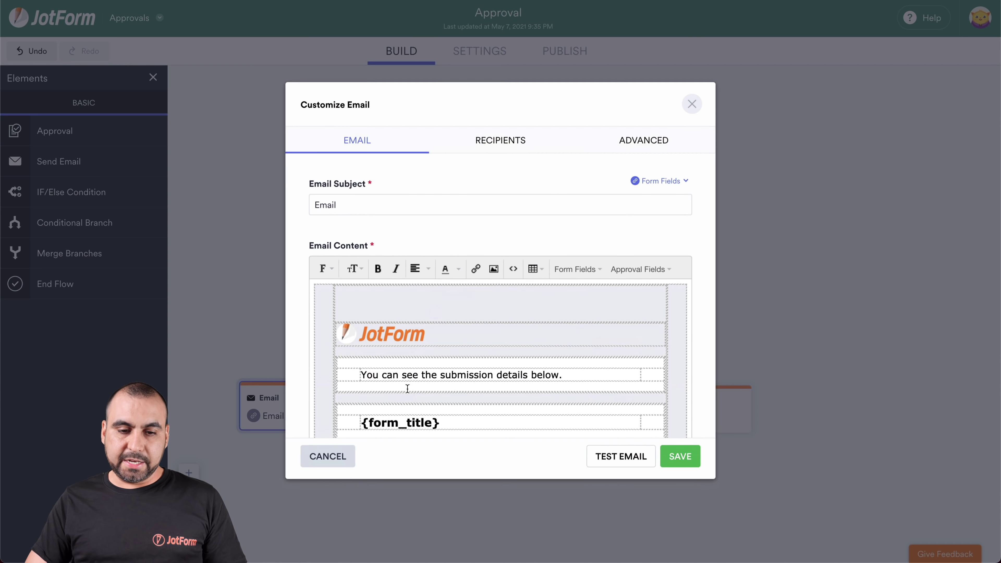
pyautogui.click(368, 203)
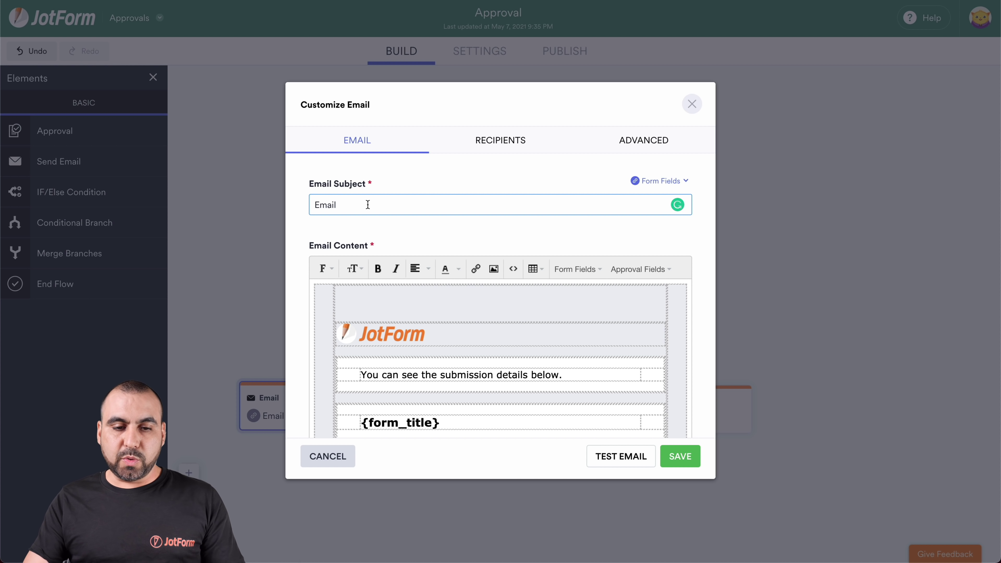
pyautogui.press('super+a')
pyautogui.press('BackSpace')
pyautogui.write('Document')
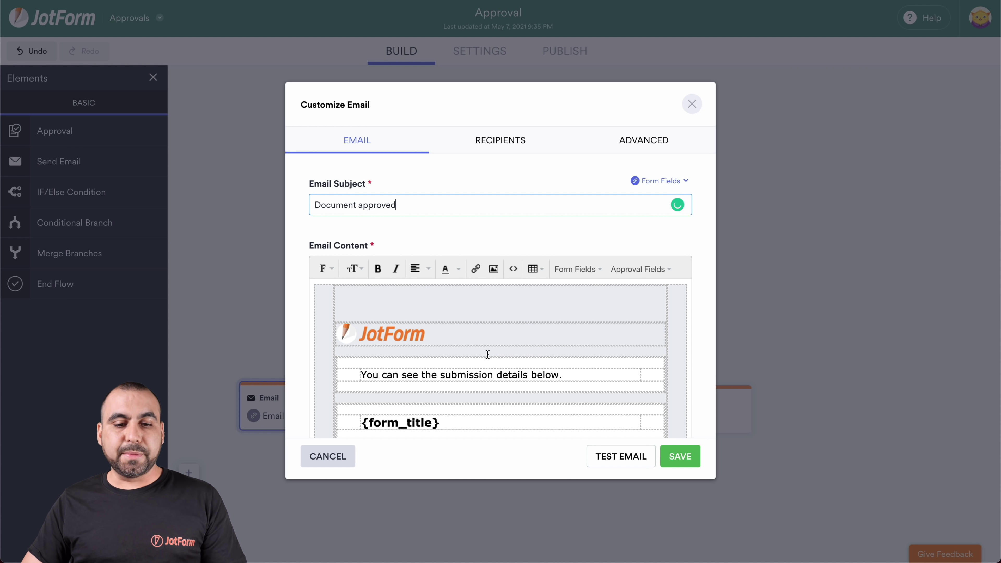
pyautogui.scroll(-6, 469, 352)
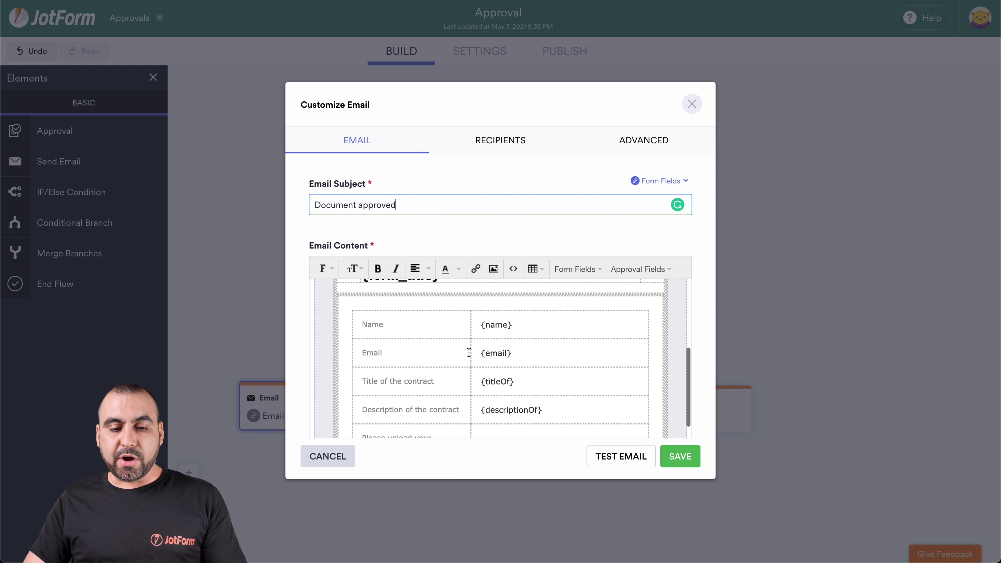
pyautogui.scroll(6, 469, 352)
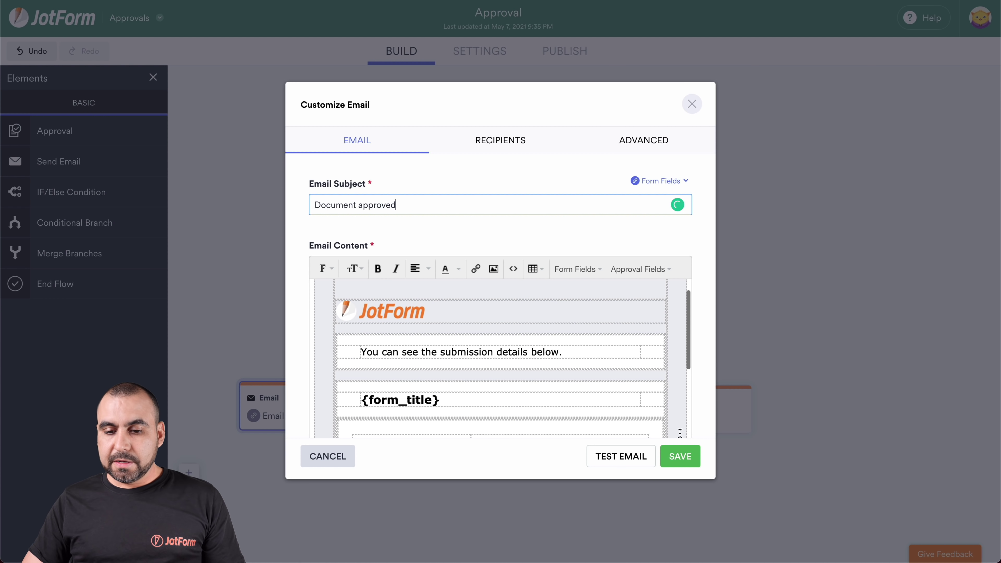
pyautogui.click(680, 456)
pyautogui.moveTo(687, 410)
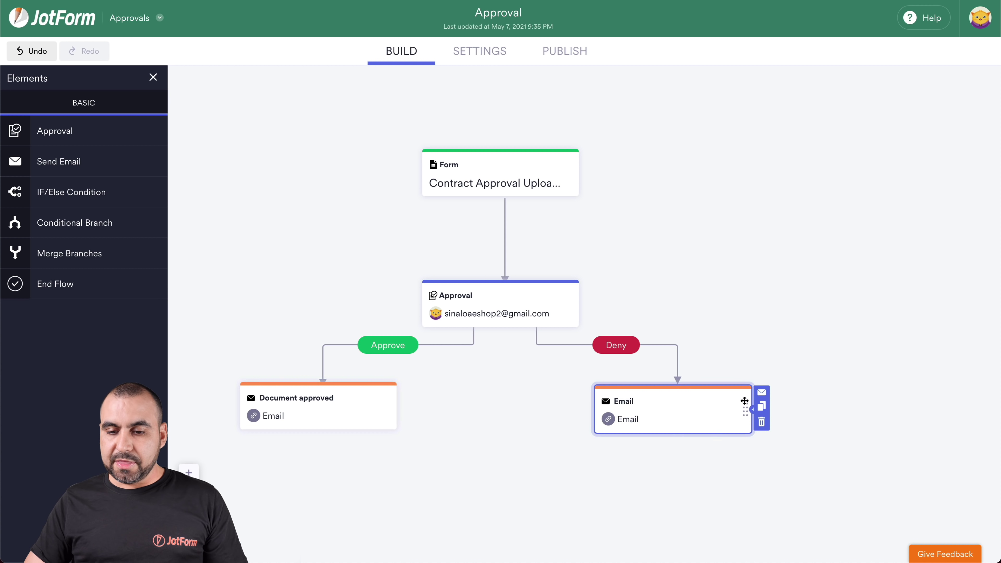
# Change the Deny-branch email subject to 'Denied Document' and save it.
pyautogui.click(761, 396)
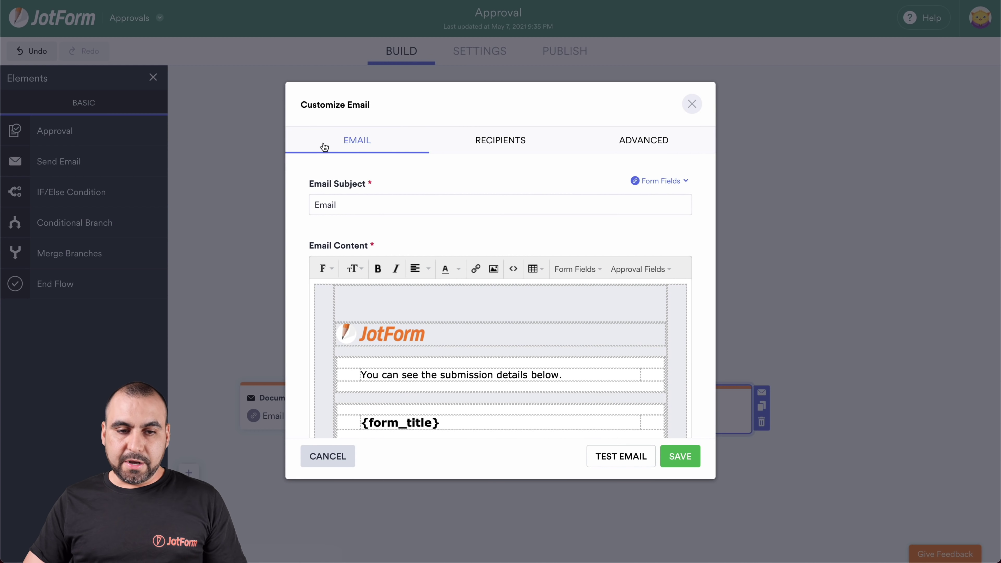
pyautogui.doubleClick(343, 200)
pyautogui.write('Deni')
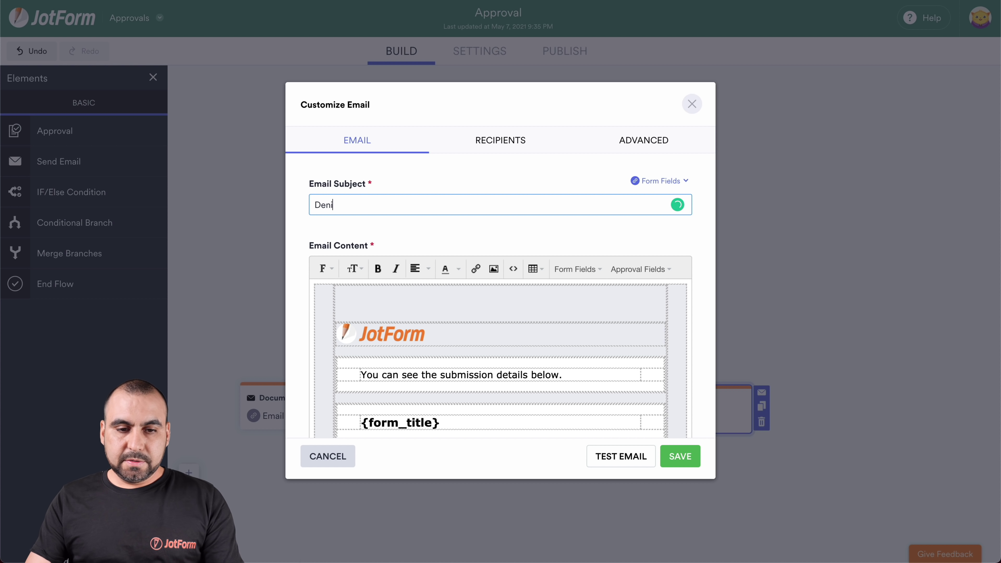
pyautogui.write('ed')
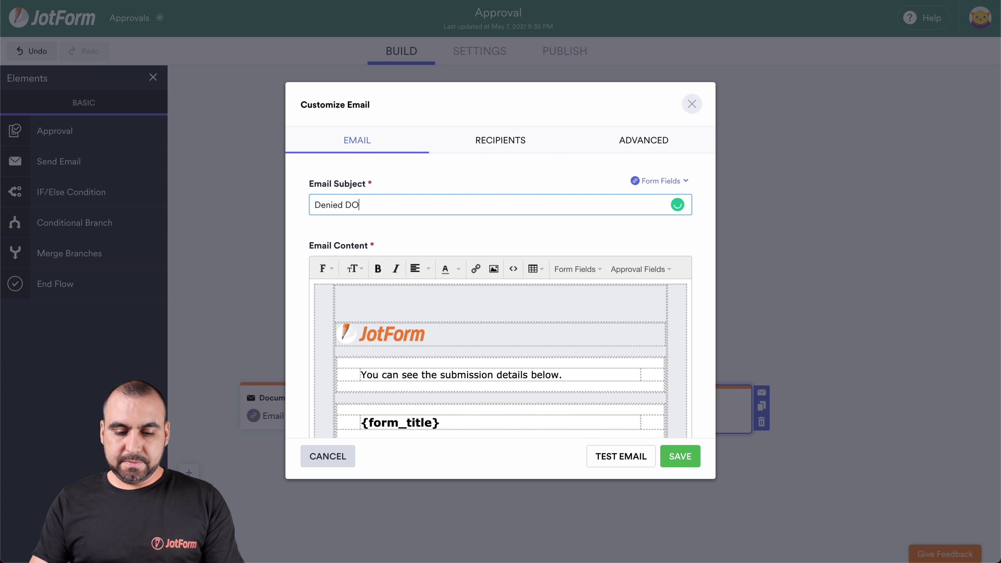
pyautogui.write(' Dco')
pyautogui.press('BackSpace')
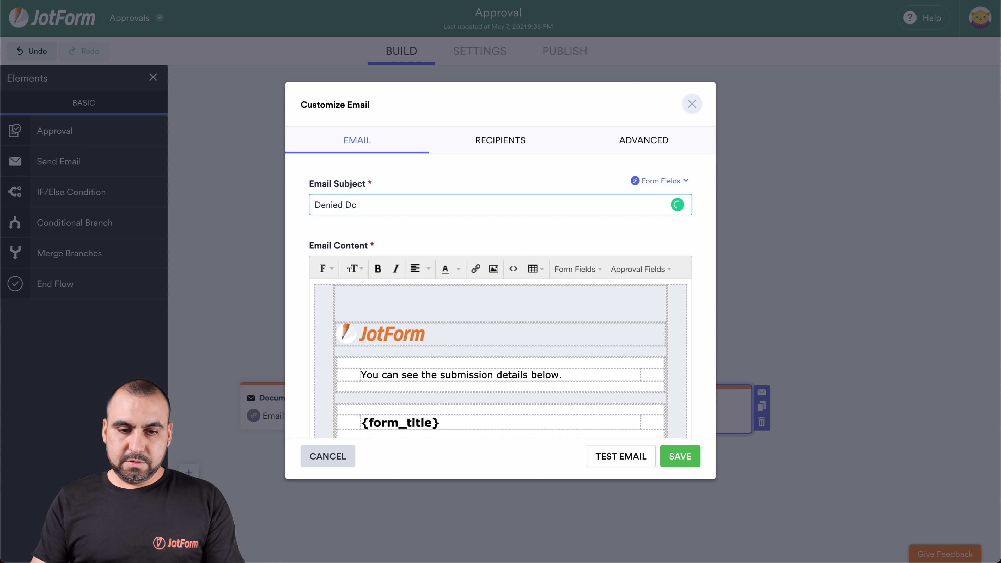
pyautogui.write('cument')
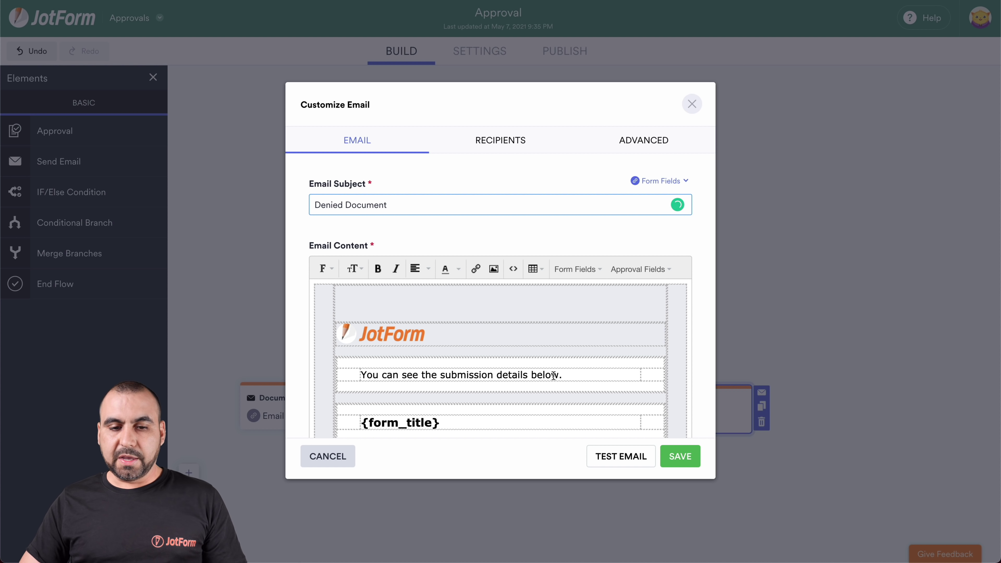
pyautogui.scroll(-4, 554, 396)
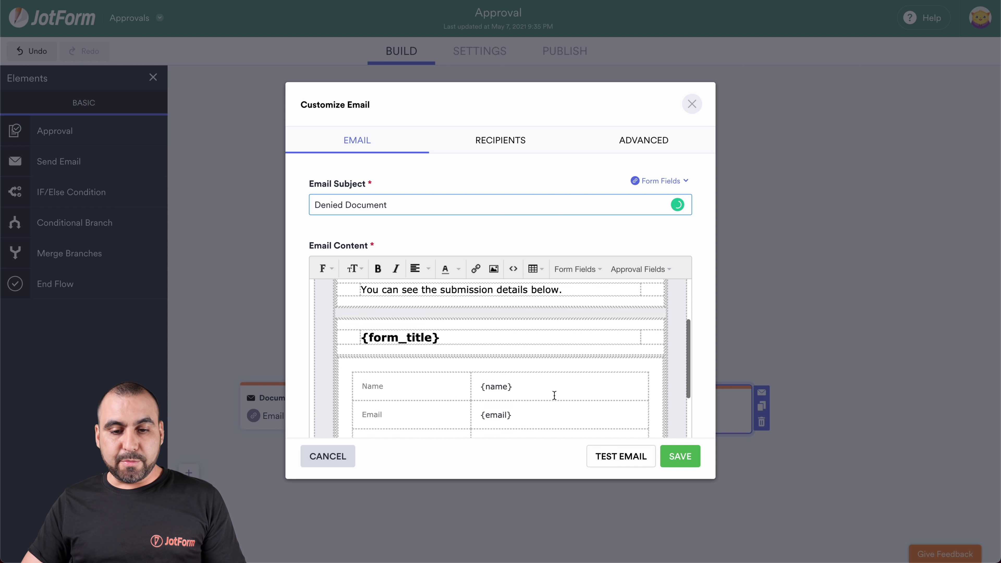
pyautogui.click(673, 459)
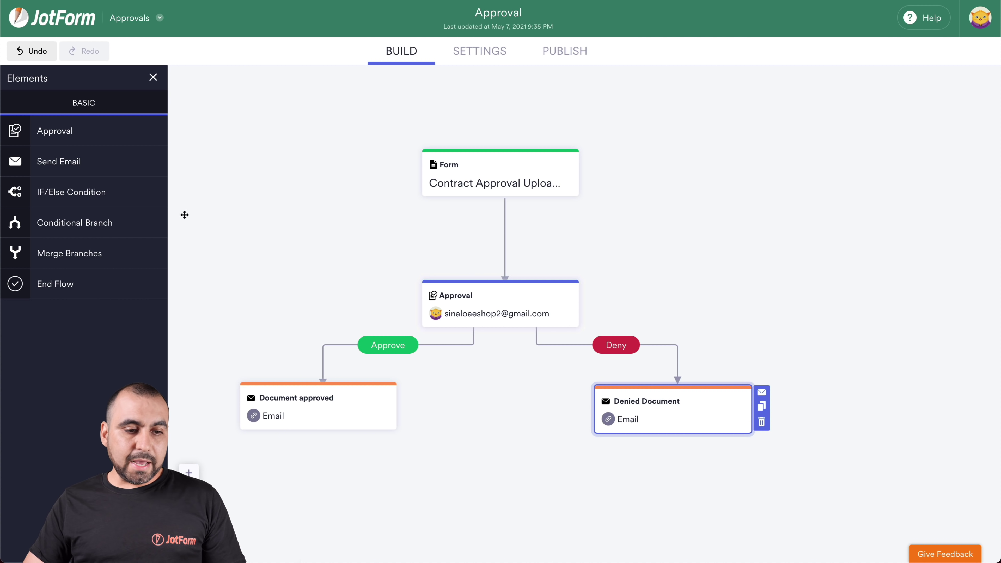
# Add an END step, connect both emails to it, and move the Approval step up toward the form.
pyautogui.moveTo(60, 287); pyautogui.dragTo(469, 504)
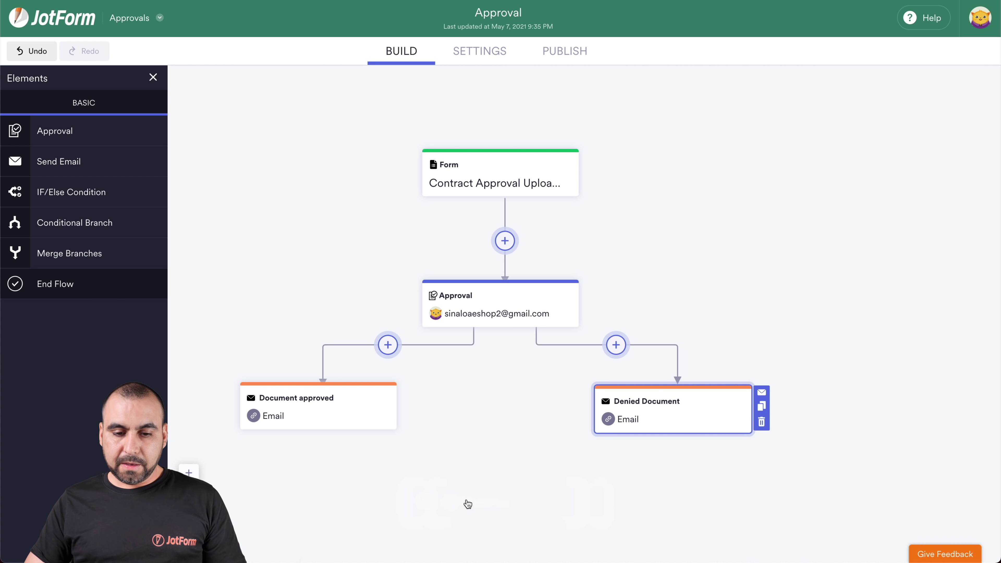
pyautogui.moveTo(323, 430); pyautogui.dragTo(487, 505)
pyautogui.moveTo(677, 435); pyautogui.dragTo(487, 495)
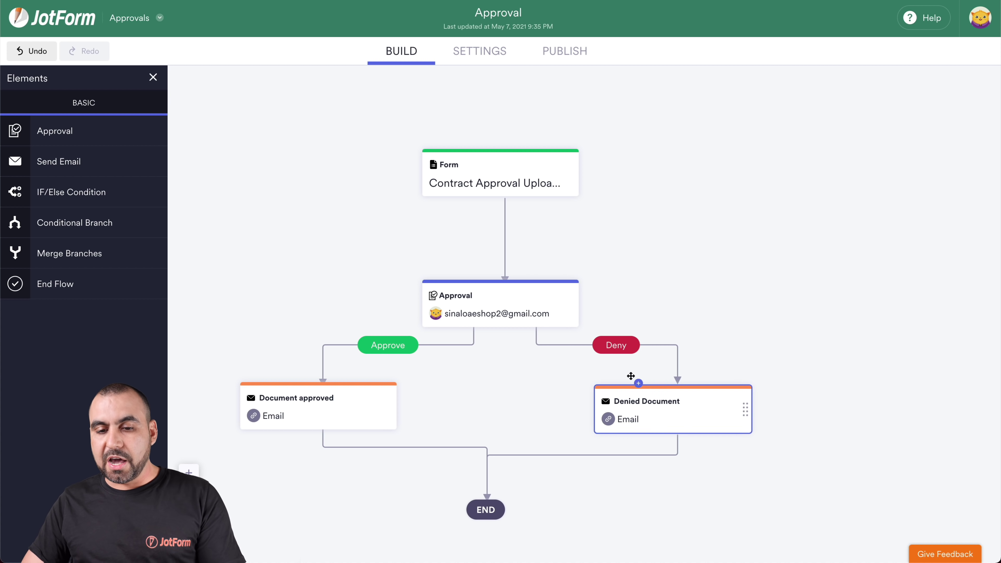
pyautogui.moveTo(535, 284); pyautogui.dragTo(537, 227)
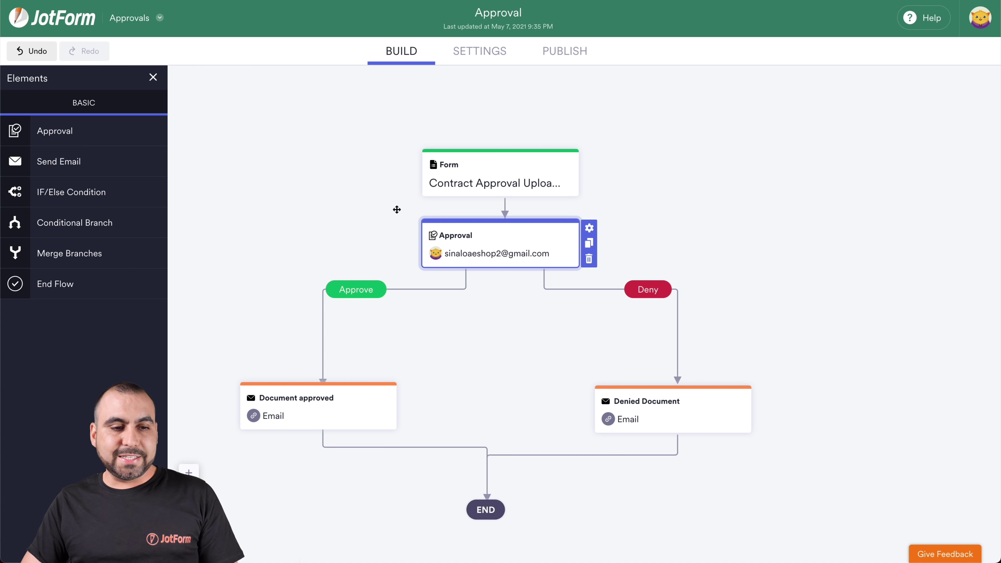
# Insert a second Approval step on the Approve branch, setting both connections to Approve.
pyautogui.moveTo(98, 131); pyautogui.dragTo(362, 295)
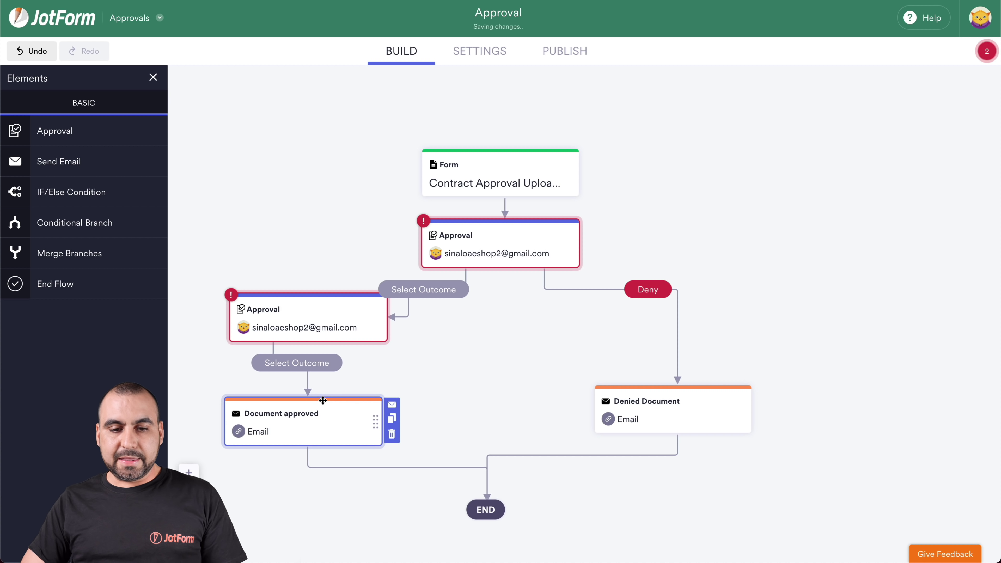
pyautogui.click(429, 290)
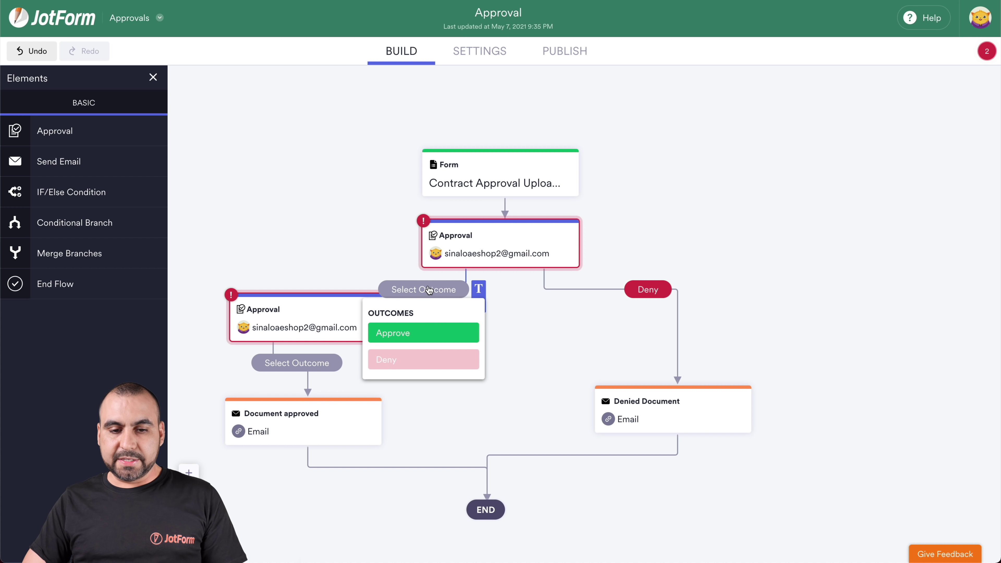
pyautogui.click(424, 340)
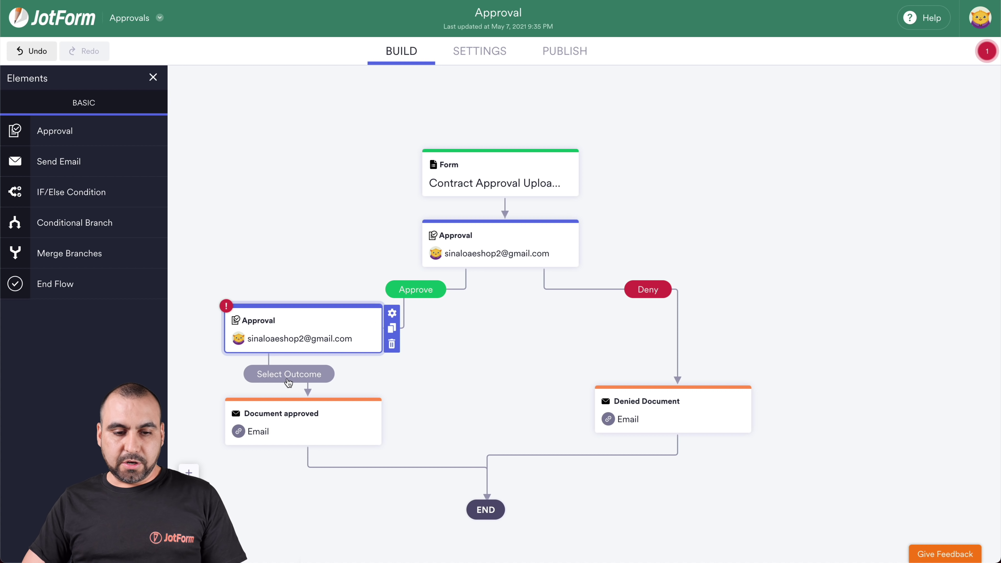
pyautogui.click(288, 381)
pyautogui.click(294, 418)
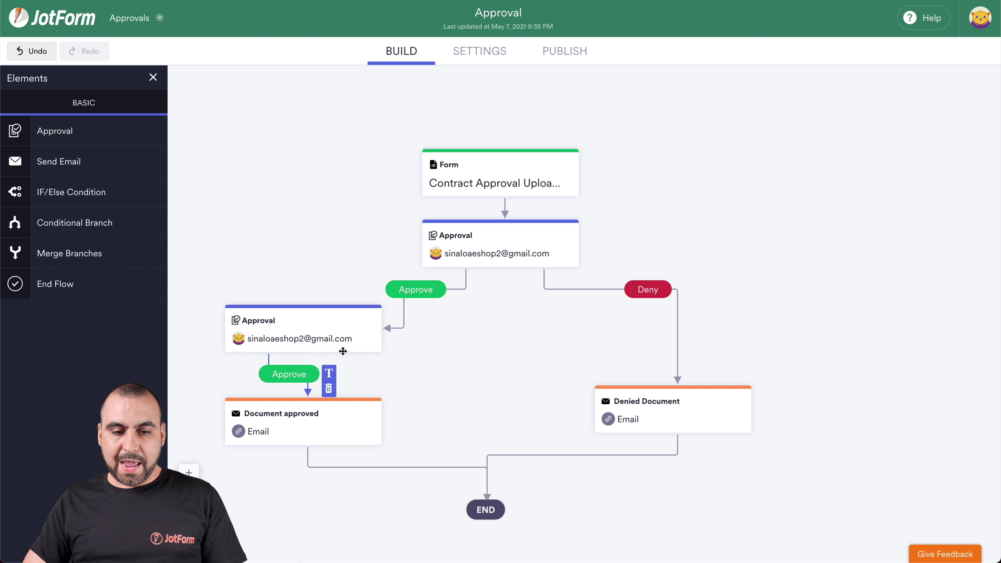
# Link the second Approval to Denied Document as its Deny outcome and tidy the layout.
pyautogui.moveTo(347, 354); pyautogui.dragTo(657, 390)
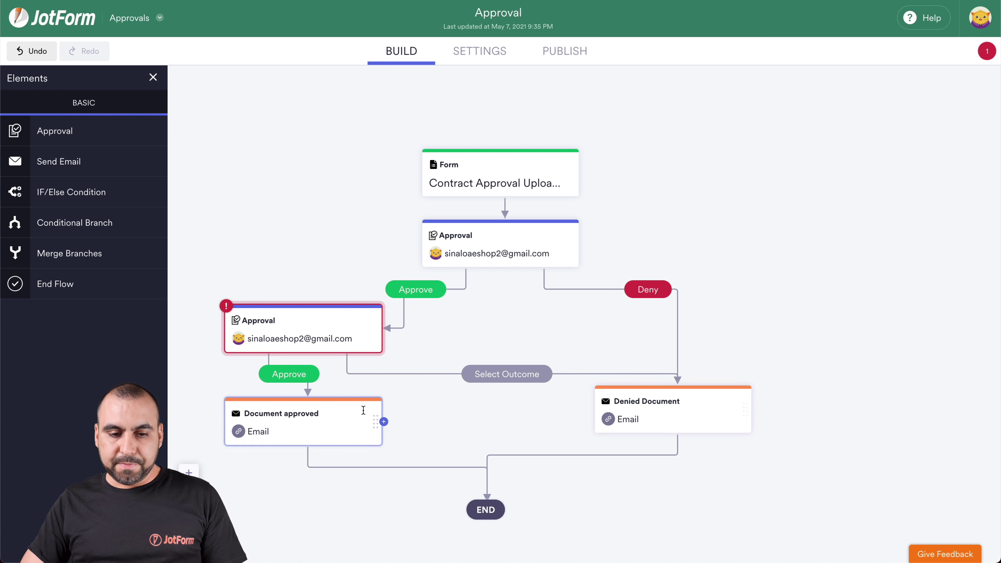
pyautogui.moveTo(351, 398); pyautogui.dragTo(330, 440)
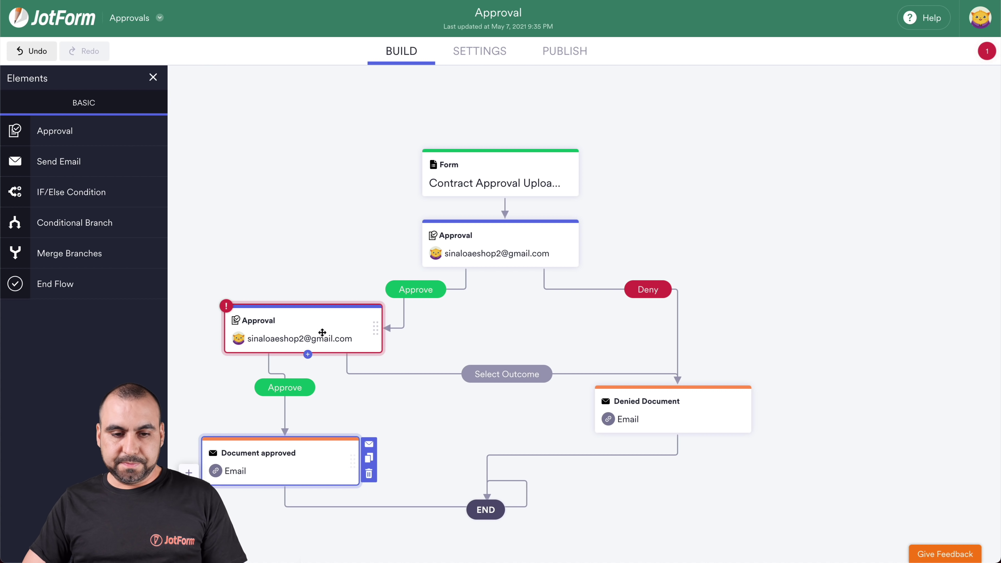
pyautogui.moveTo(313, 313); pyautogui.dragTo(316, 329)
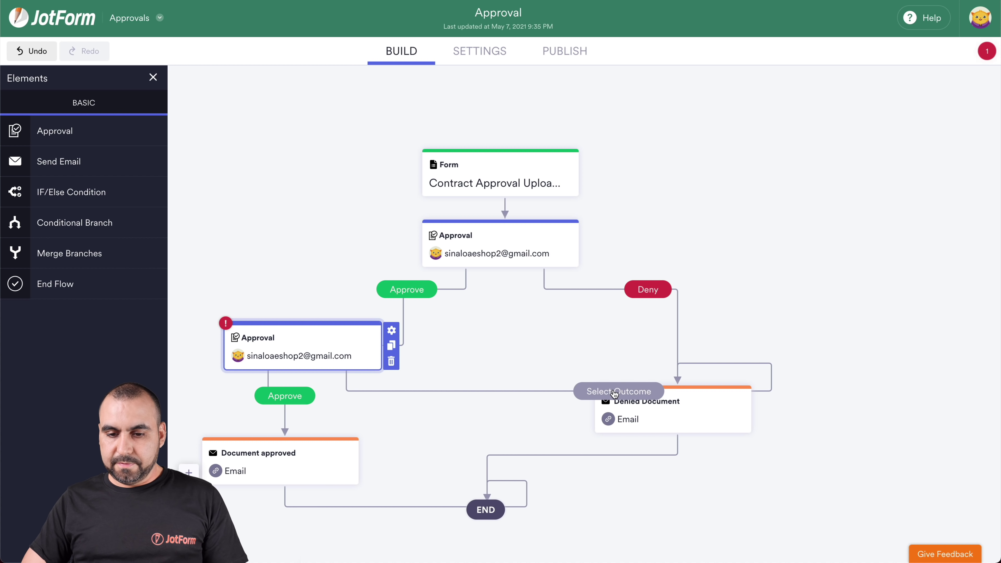
pyautogui.click(615, 392)
pyautogui.click(625, 463)
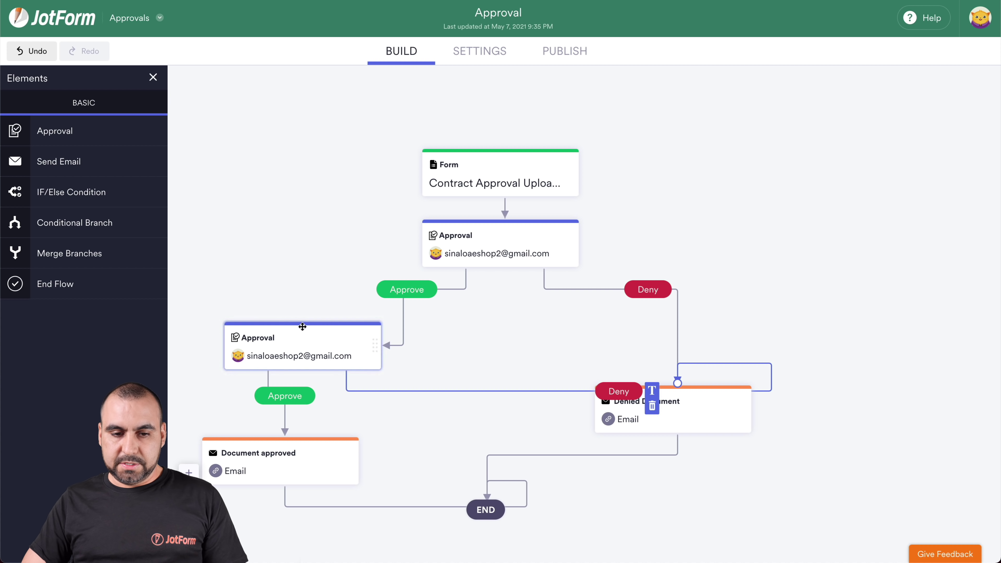
pyautogui.moveTo(307, 325); pyautogui.dragTo(319, 310)
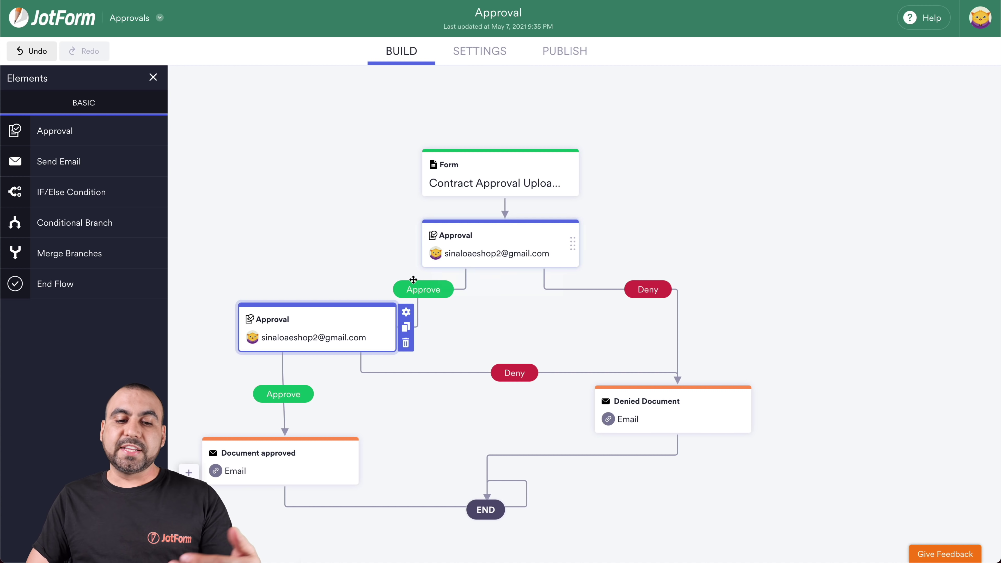
pyautogui.click(405, 312)
# Fix the second Approval step's approver e-mail by removing the extra digit.
pyautogui.click(862, 353)
pyautogui.press('BackSpace')
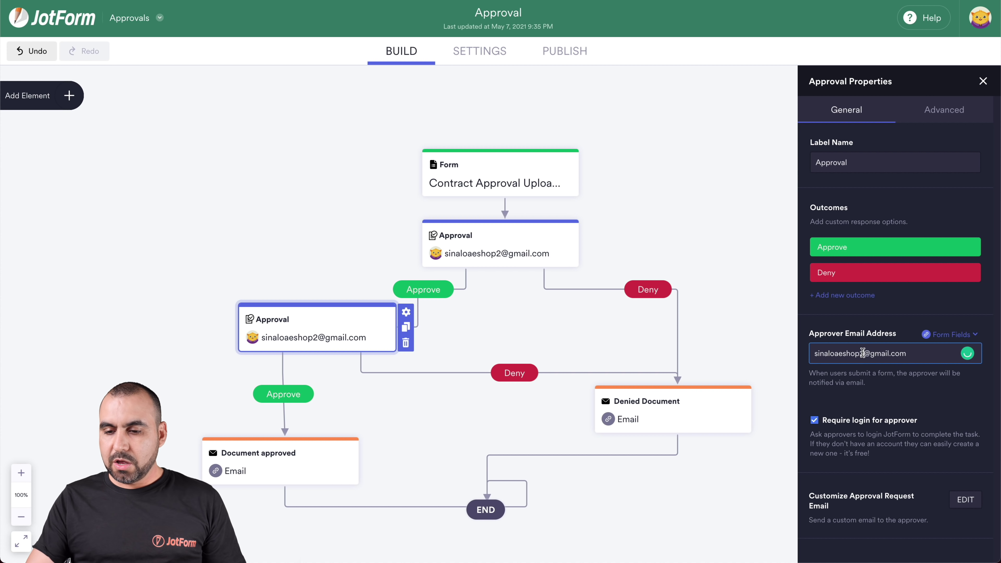
pyautogui.click(796, 308)
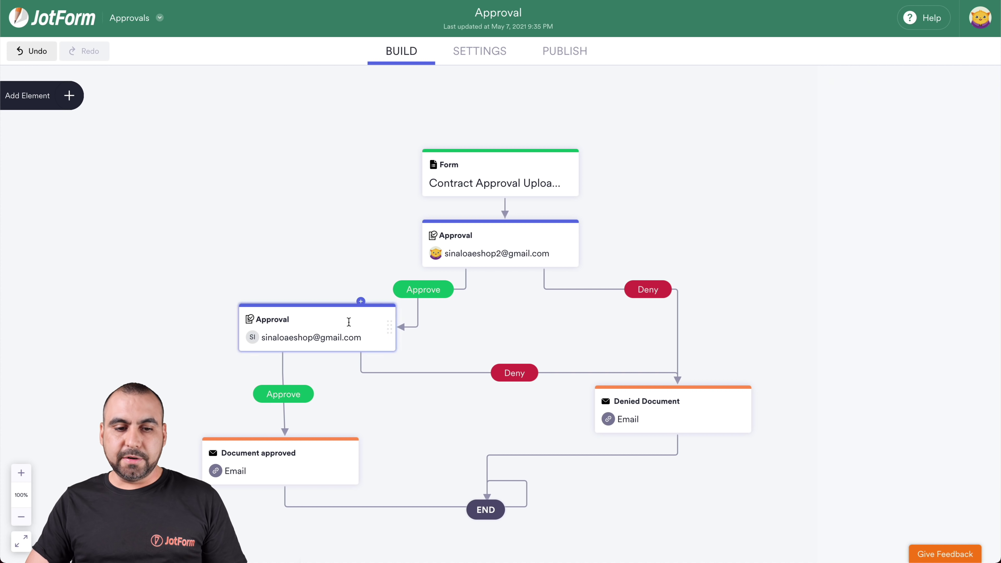
pyautogui.click(340, 304)
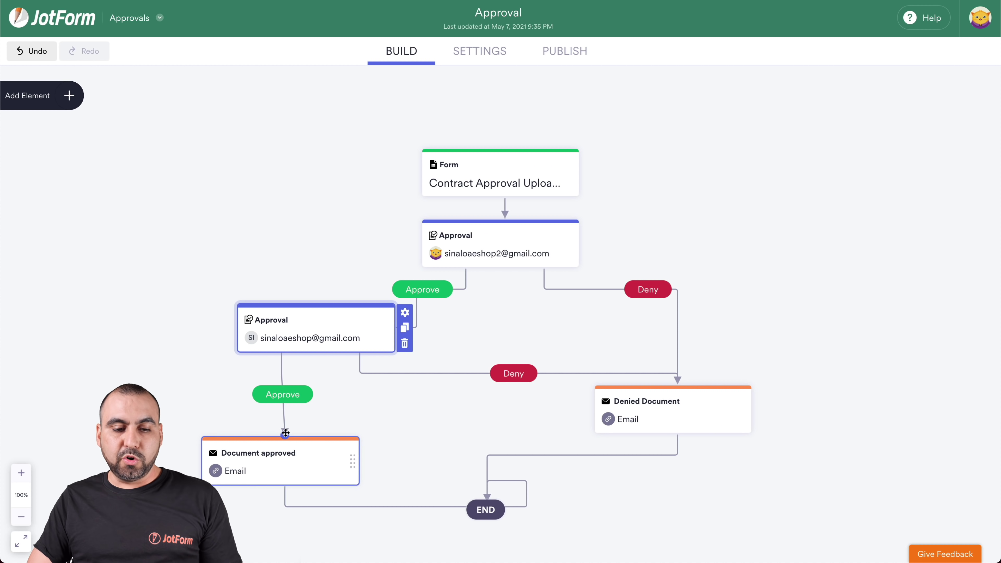
# Publish the flow and open the live form in a new tab.
pyautogui.moveTo(275, 465)
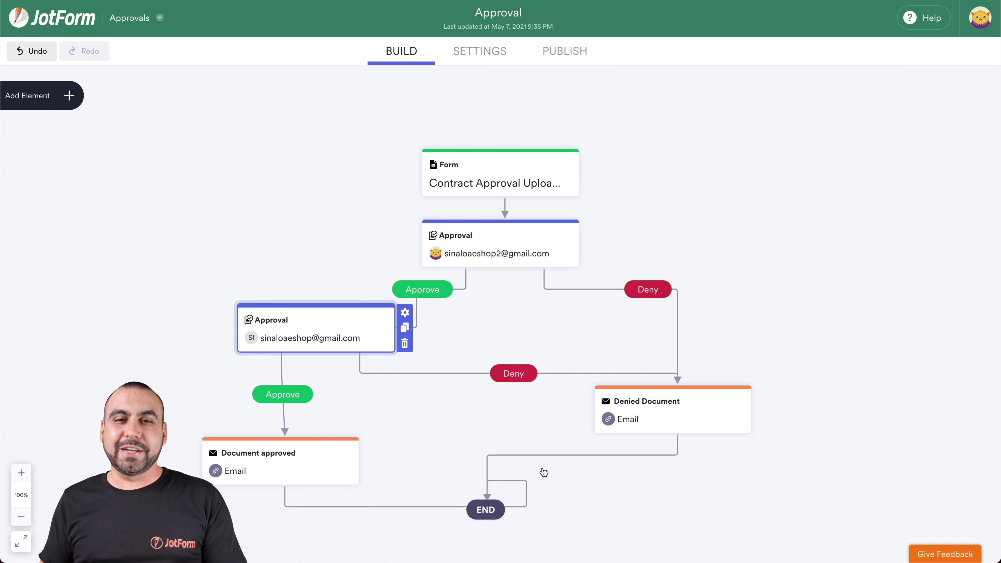
pyautogui.click(573, 52)
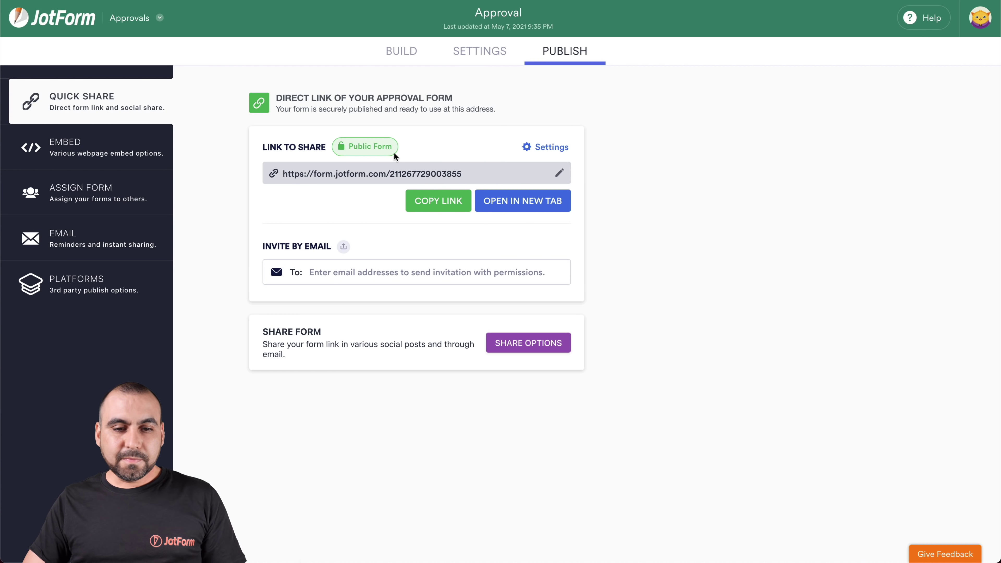
pyautogui.click(485, 202)
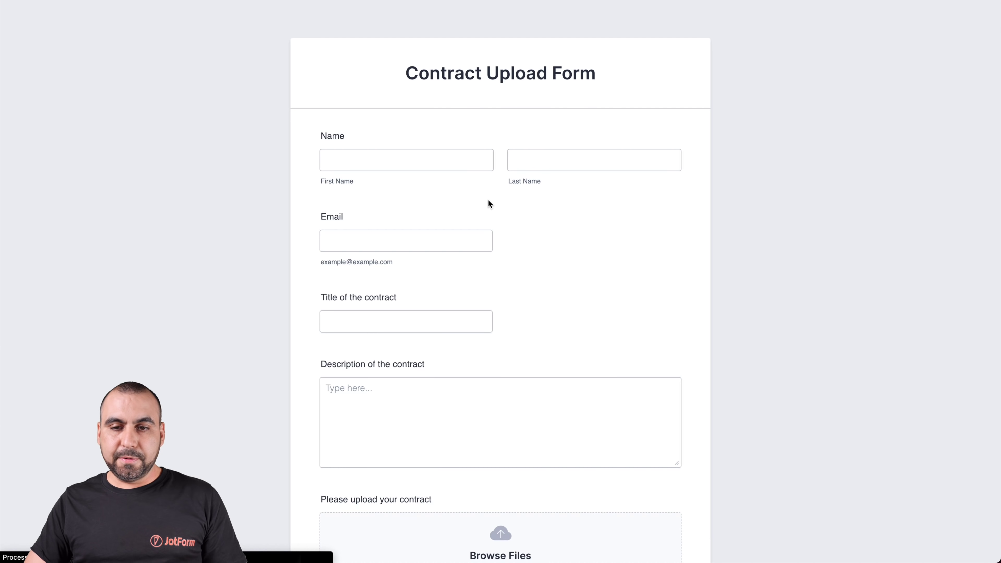
# Fill in the submitter's name and e-mail address on the Contract Upload Form.
pyautogui.click(426, 164)
pyautogui.press('Tab')
pyautogui.write('aguilar')
pyautogui.press('Tab')
pyautogui.scroll(-2, 407, 264)
# Enter 'document' as the title and 'contract' as the description.
pyautogui.click(398, 237)
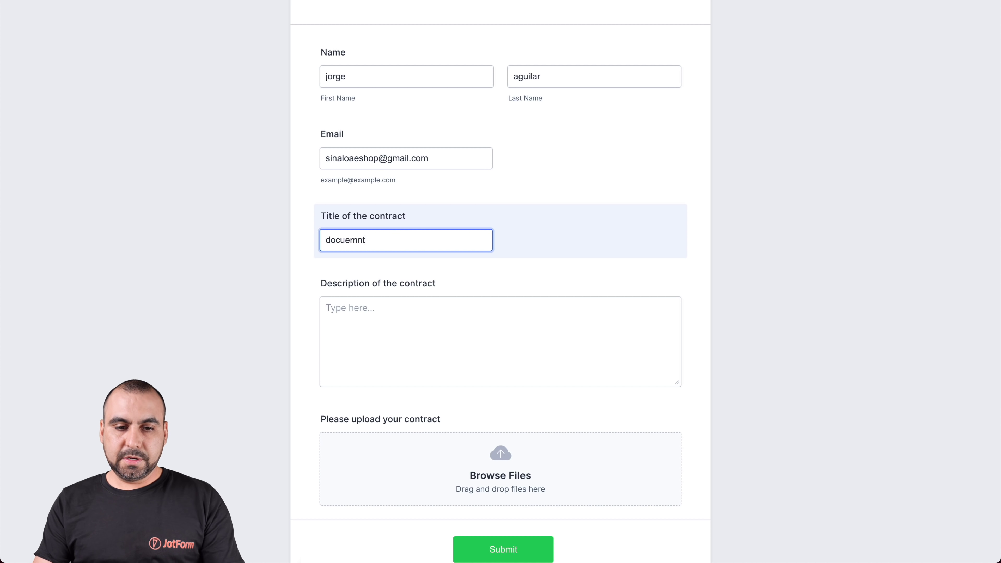
pyautogui.write('document')
pyautogui.click(413, 306)
pyautogui.write('check please')
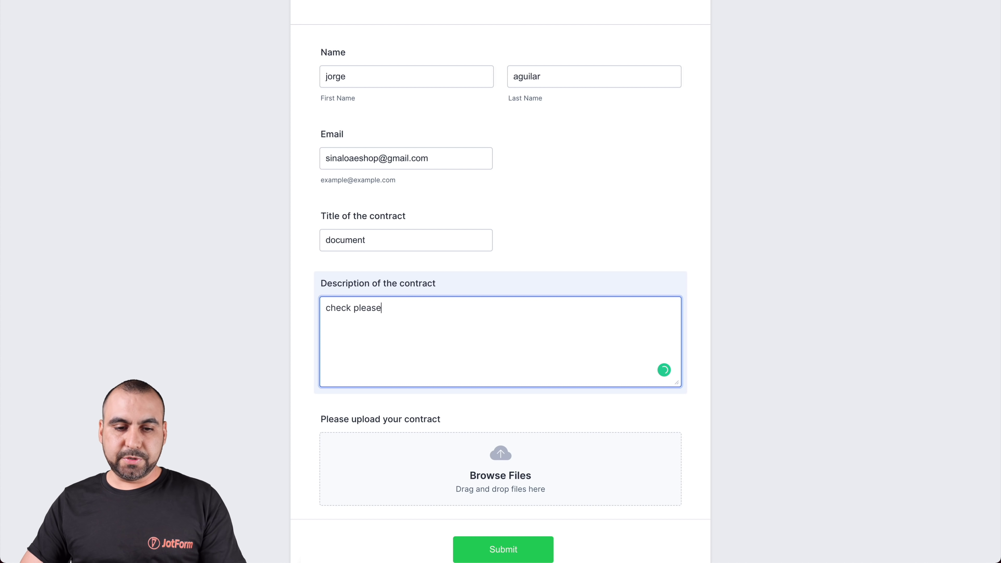
pyautogui.scroll(-2, 445, 373)
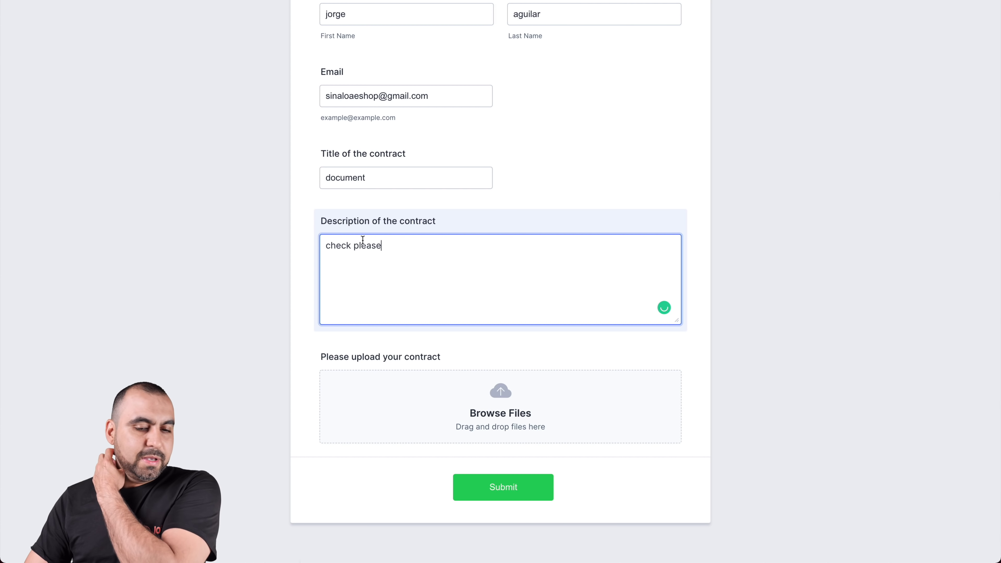
pyautogui.tripleClick(388, 247)
pyautogui.write('contract')
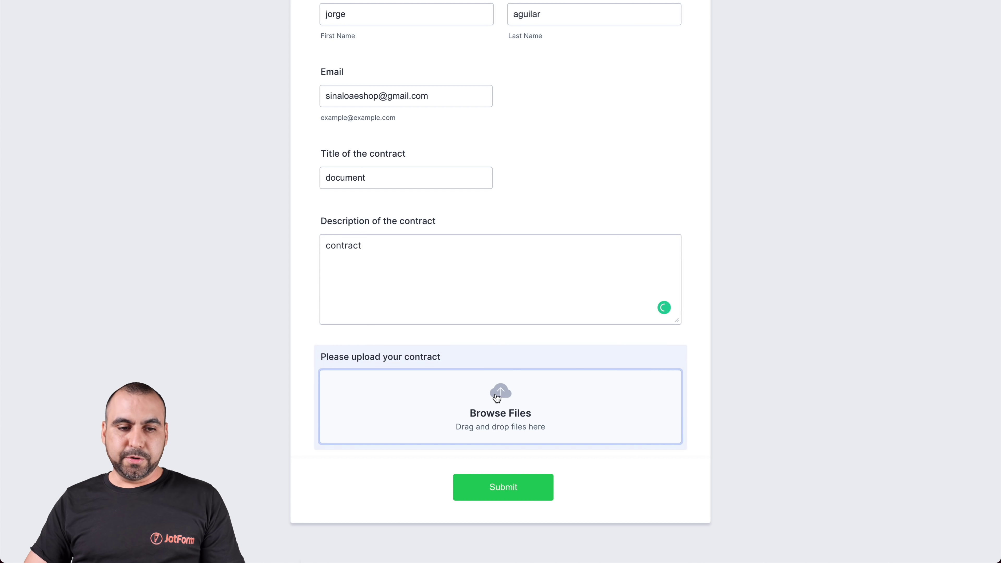
# Attach FJRZ0000004166.pdf to the form.
pyautogui.click(497, 398)
pyautogui.click(434, 179)
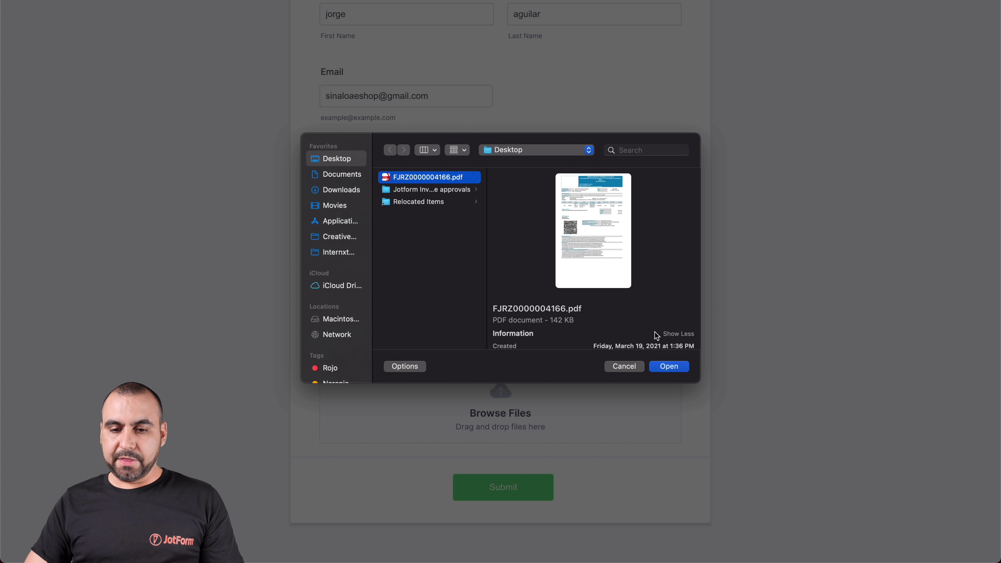
pyautogui.click(662, 363)
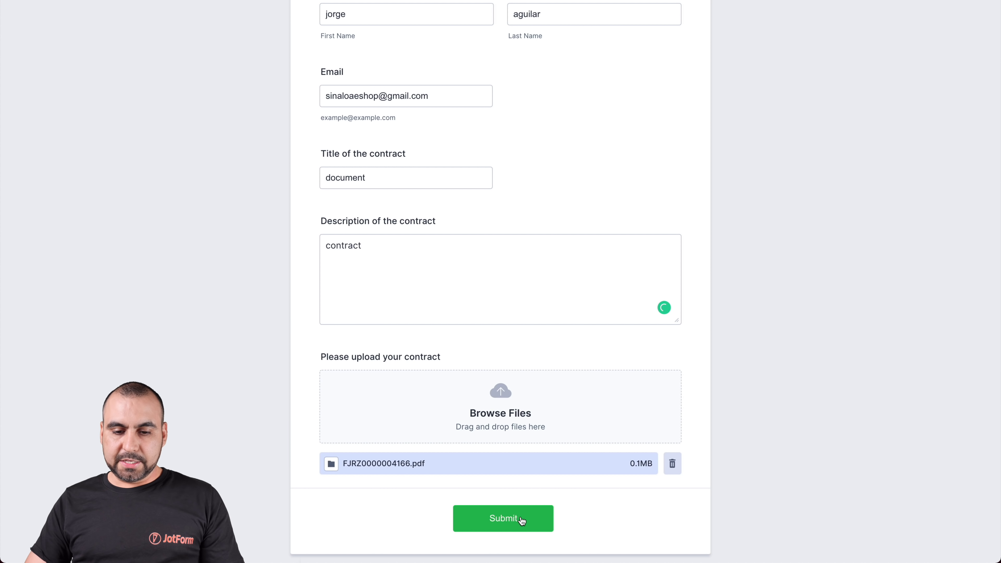
# Submit the filled-in test contract form so the Thank You confirmation appears.
pyautogui.click(523, 520)
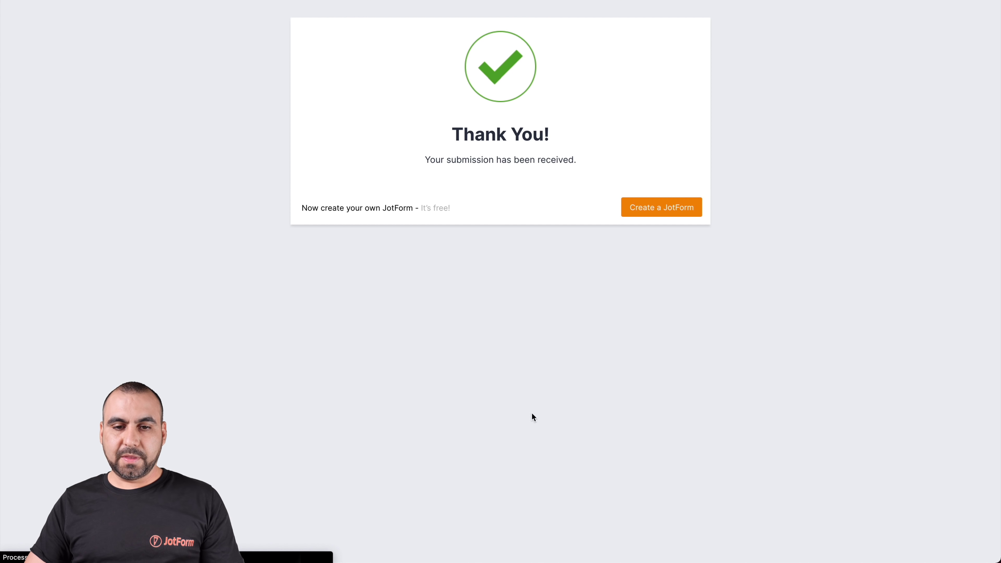